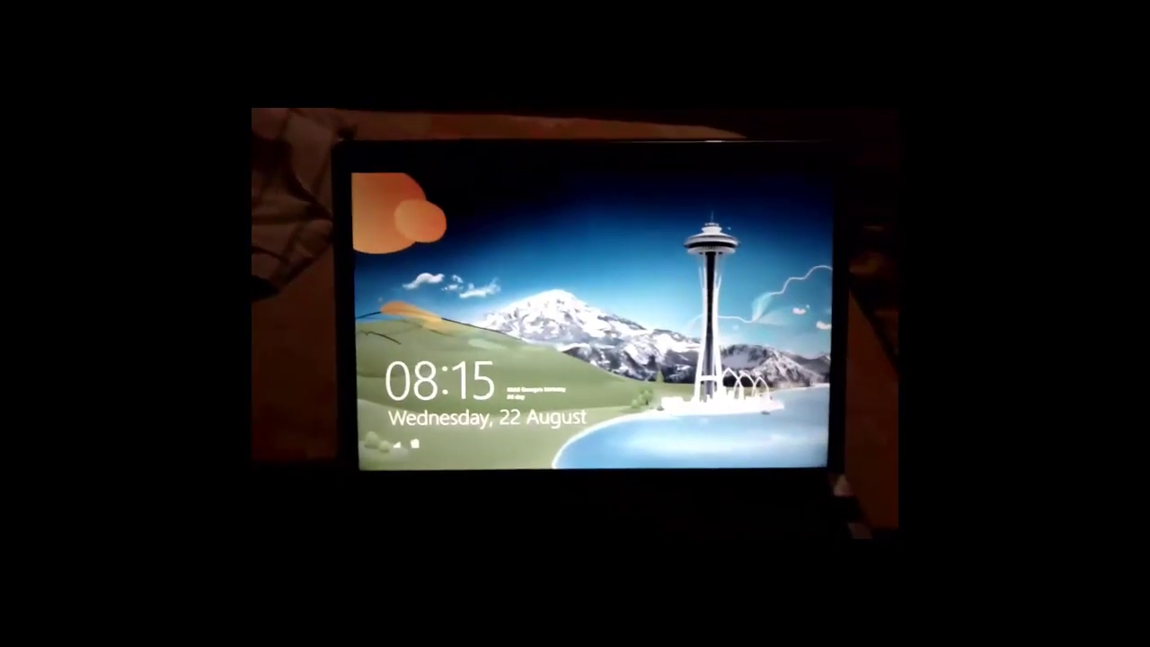
# Dismiss the lock screen to reveal the sign-in screen
pyautogui.click(489, 436)
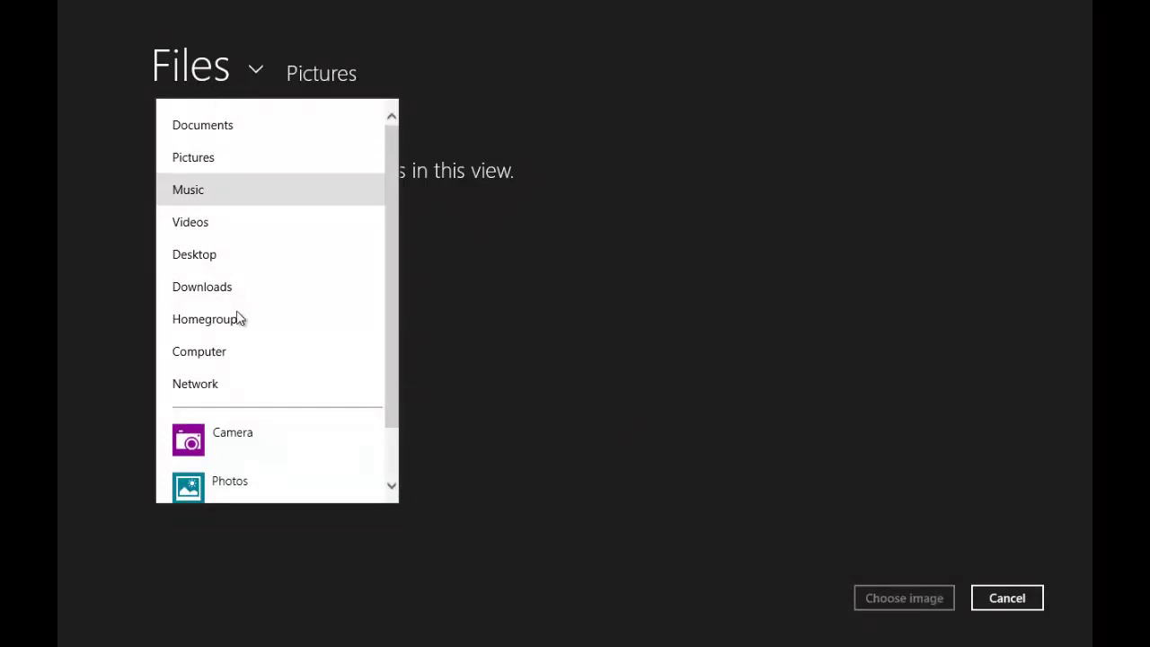
# Browse from Computer through Aryan (D:) and Warehouse (H:) into the empty WP folder
pyautogui.click(229, 356)
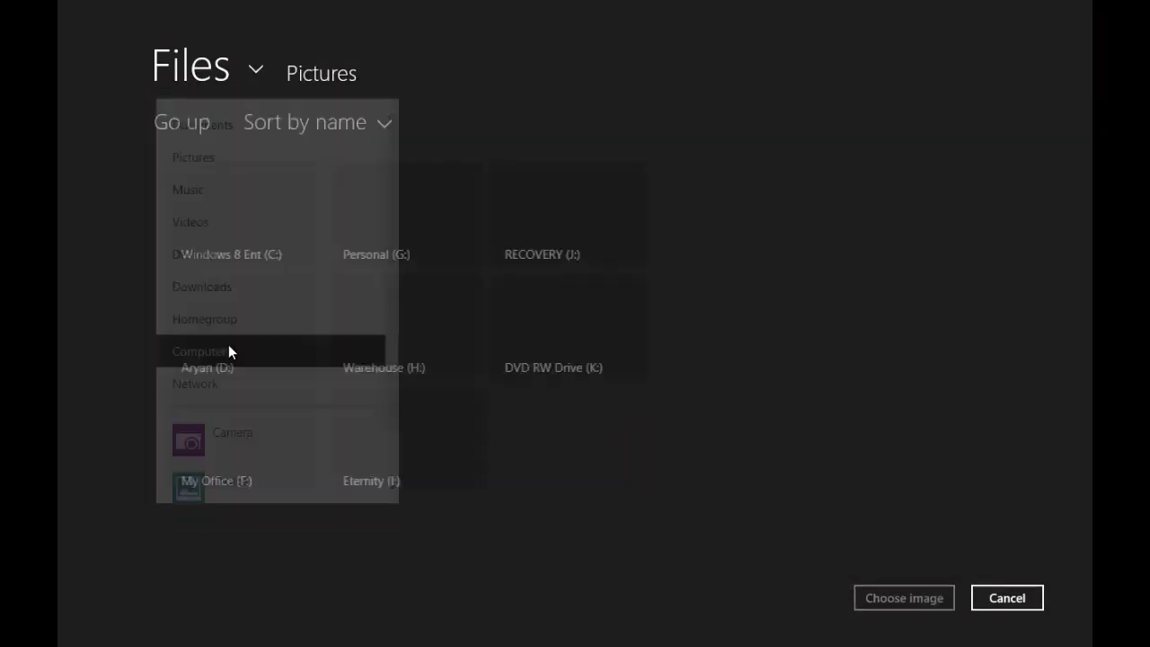
pyautogui.click(228, 346)
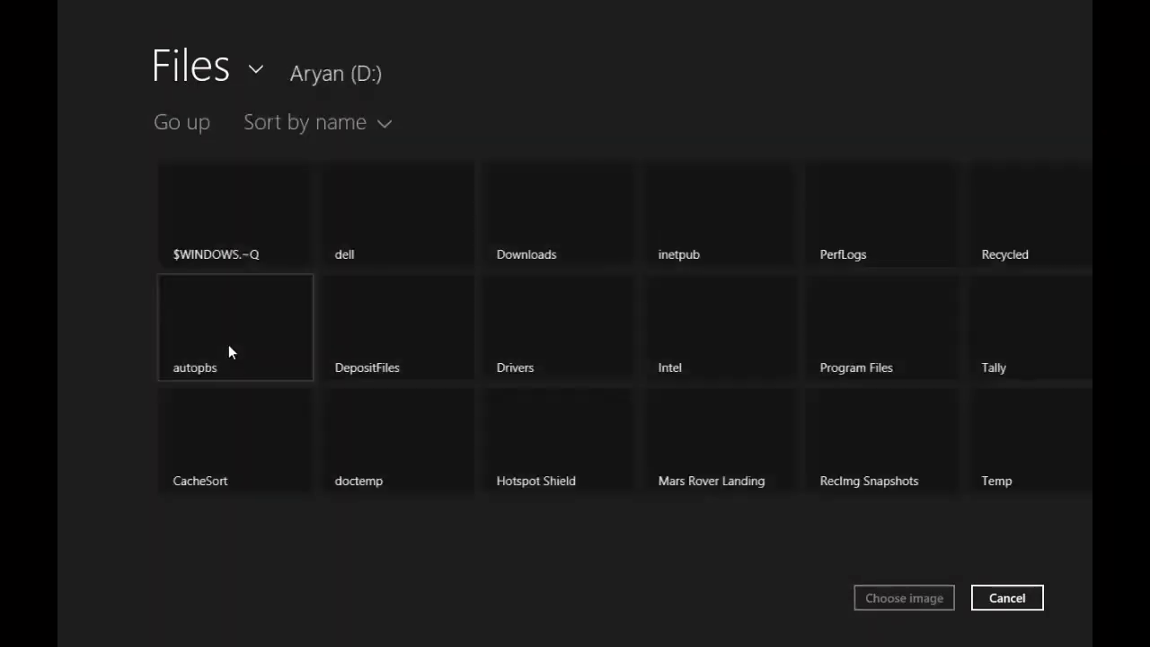
pyautogui.click(193, 122)
pyautogui.click(888, 340)
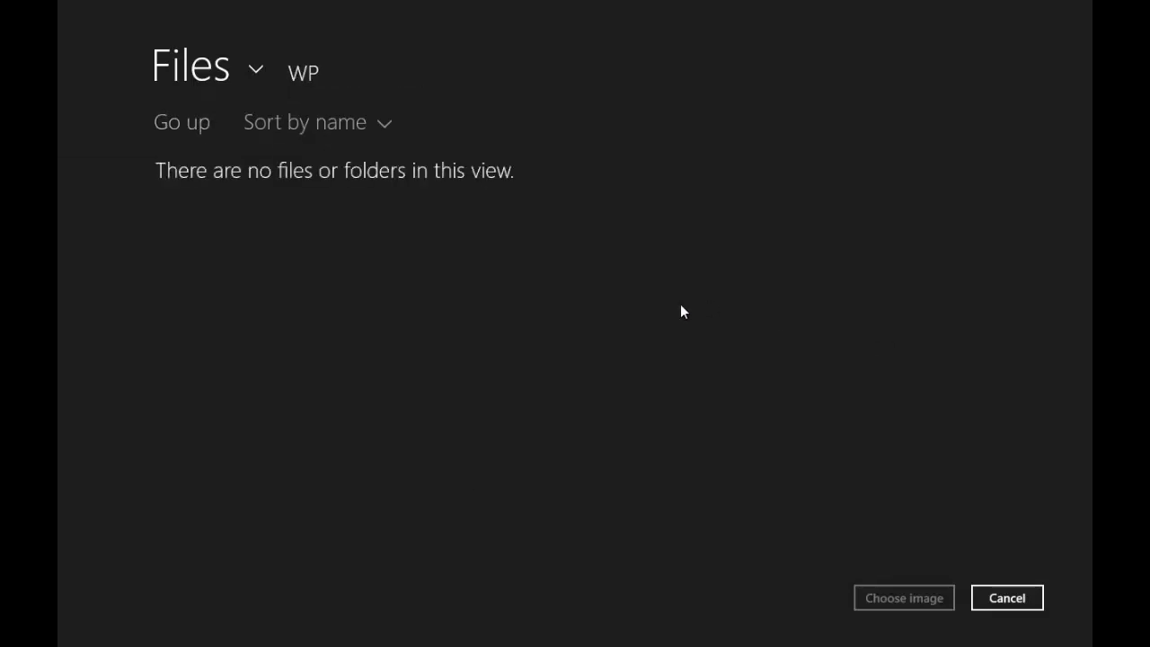